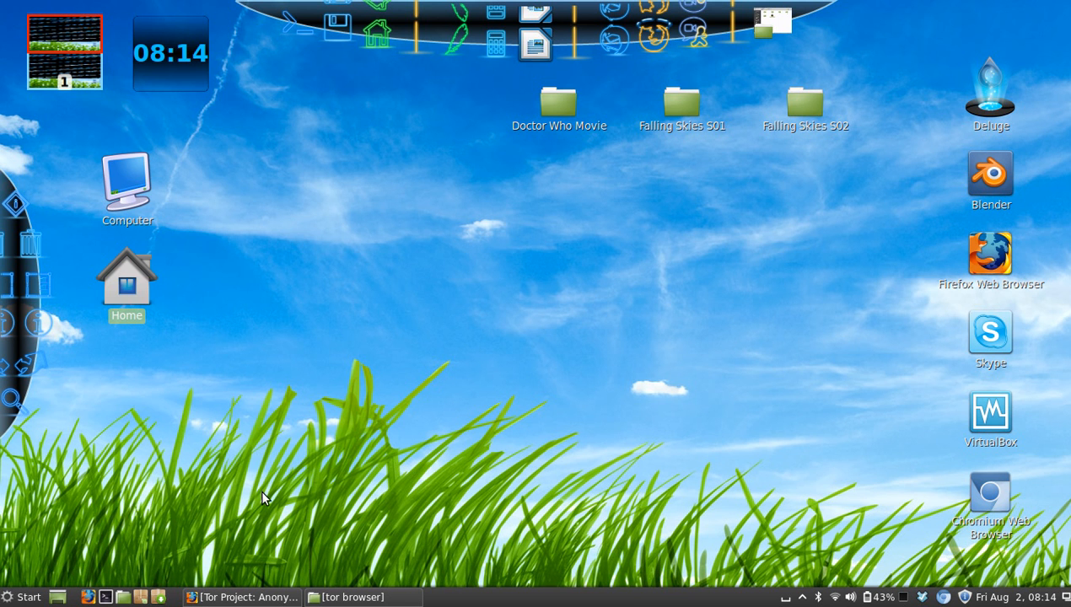
- Download the 64-bit GNU/Linux Tor Browser Bundle from the Tor download page, saving it to disk
left_click(245, 597)
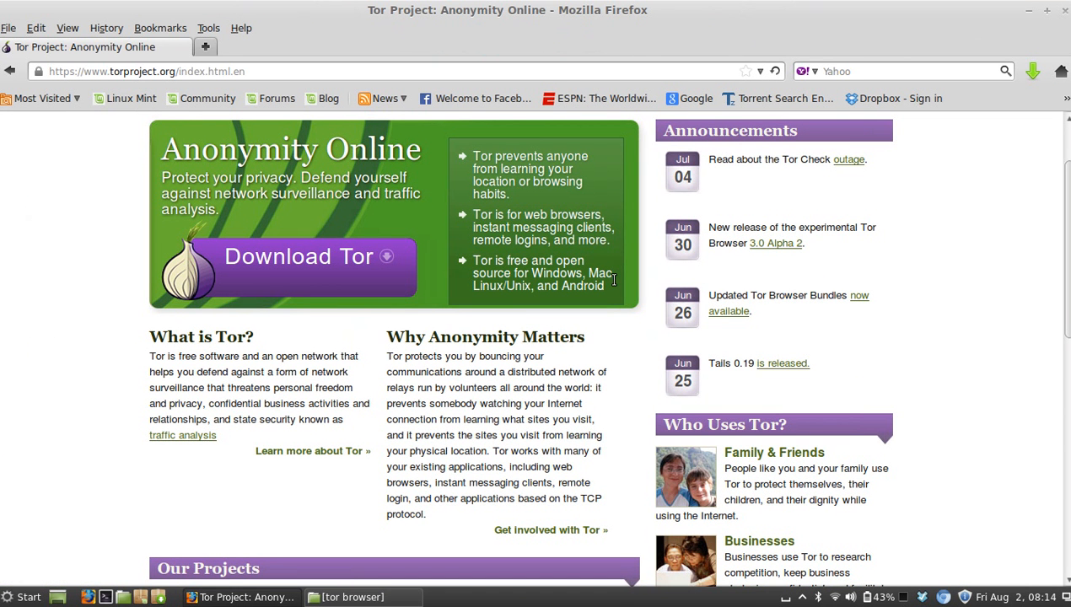
scroll(1065, 270, "up", 3)
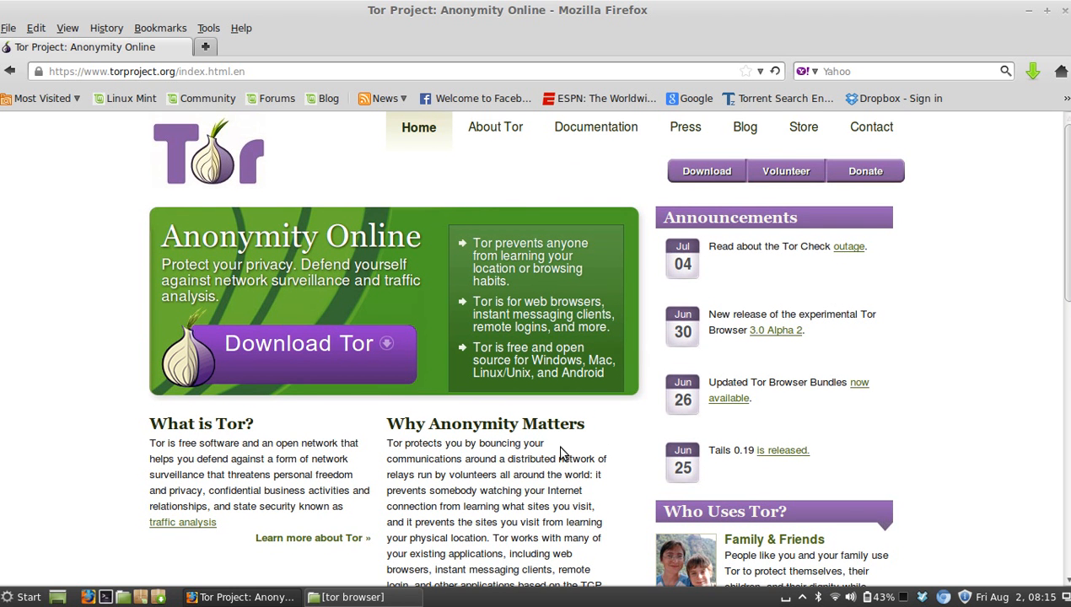
left_click(344, 353)
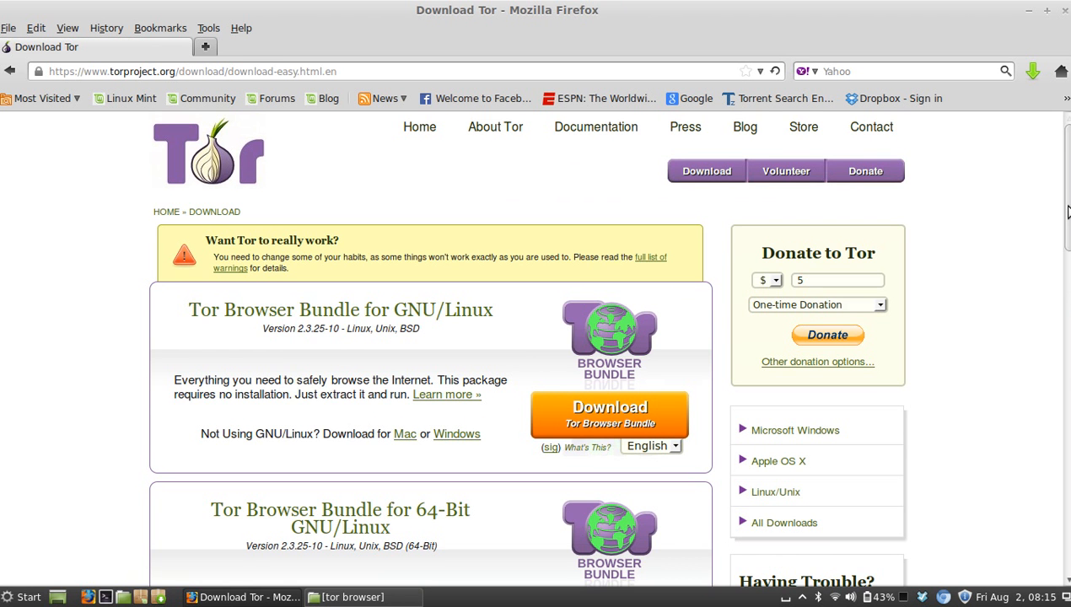
left_click_drag(1067, 211, 1066, 251)
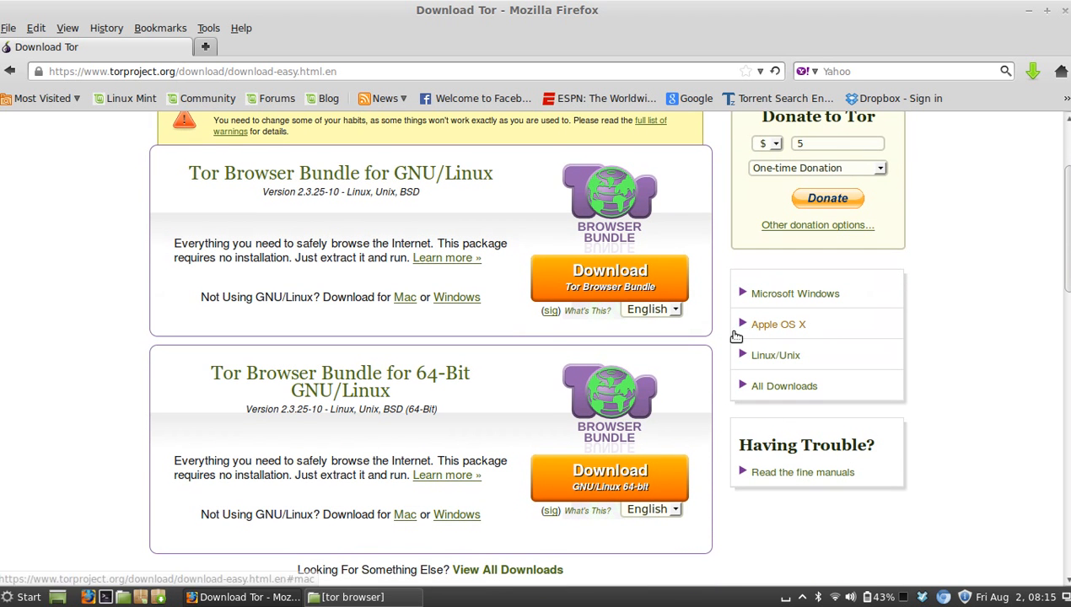
left_click(597, 478)
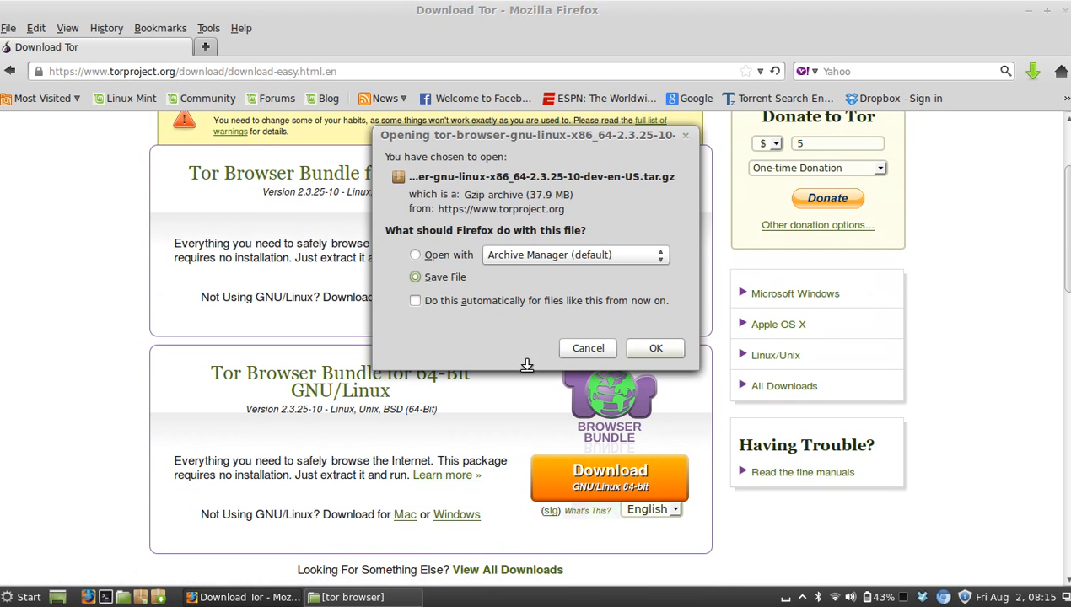
left_click(655, 348)
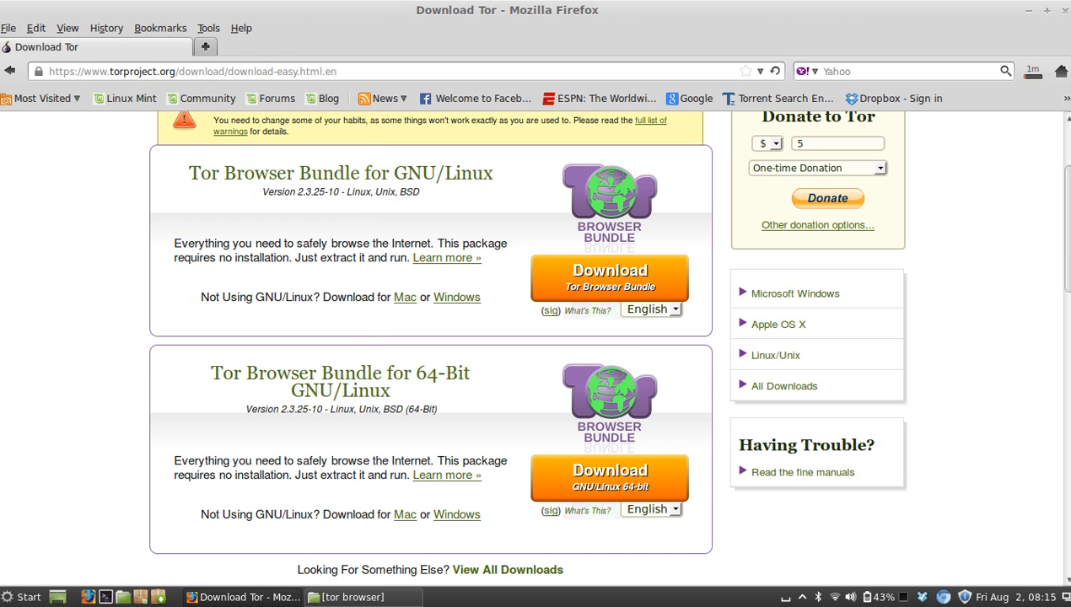
left_click_drag(1066, 252, 1066, 193)
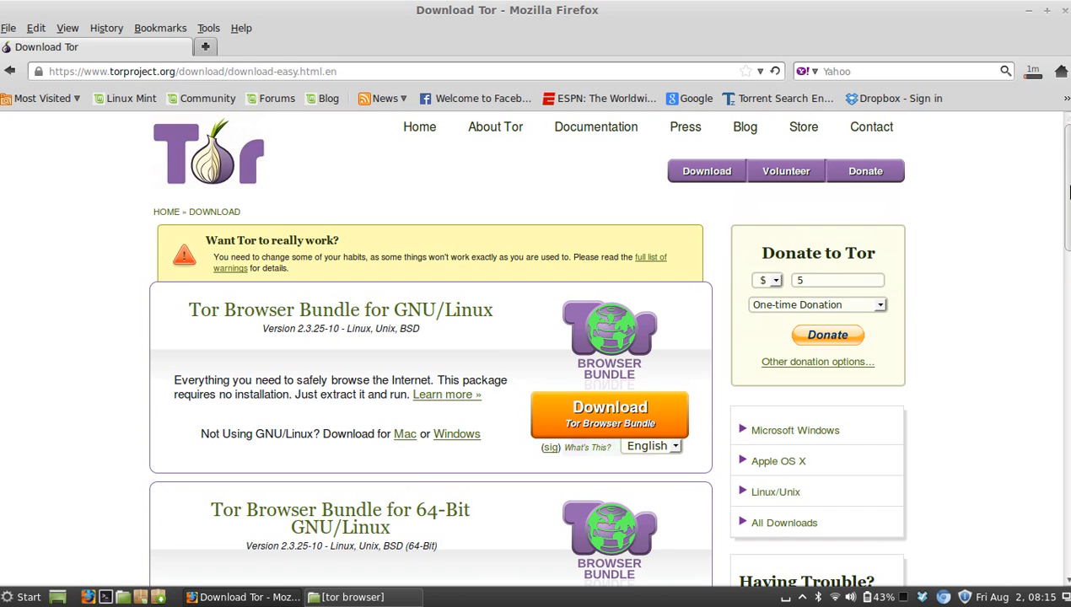
- Return to the Tor Project home page, then minimize Firefox to show the desktop
left_click(419, 127)
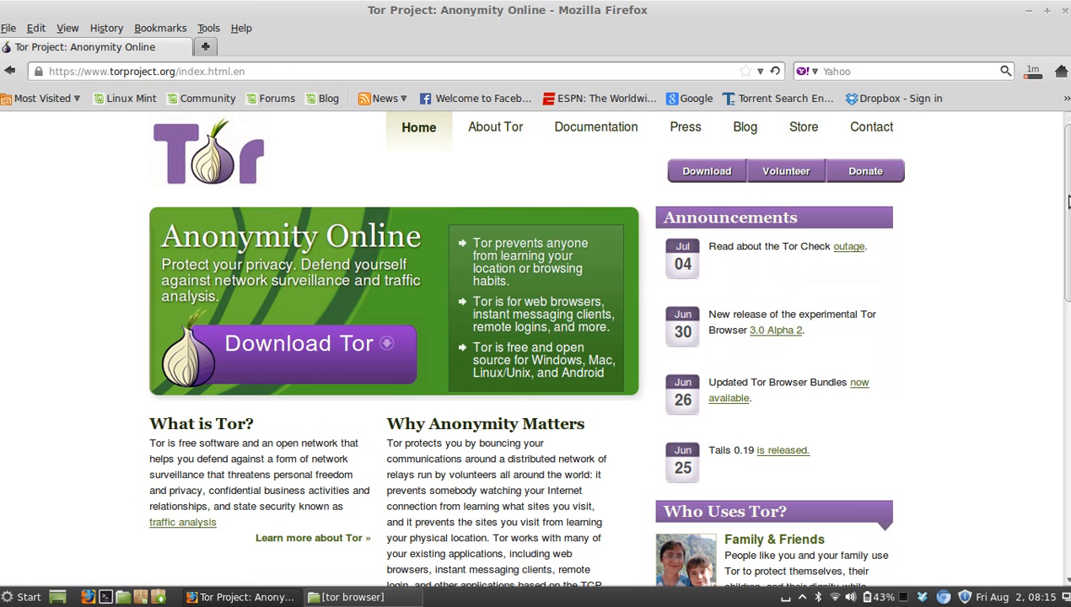
left_click_drag(1066, 200, 1066, 226)
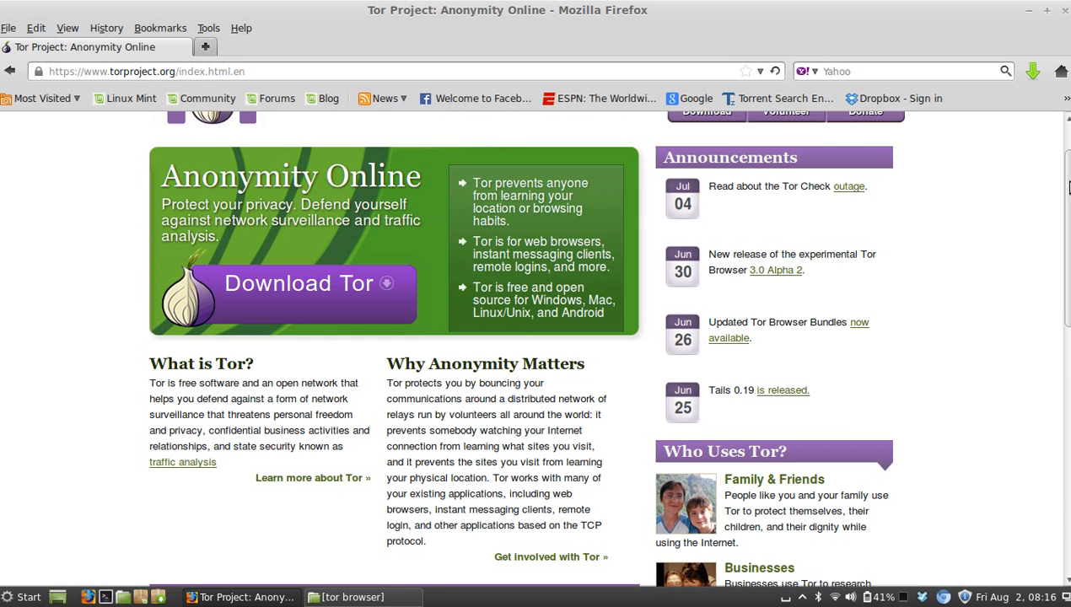
left_click_drag(1067, 226, 1067, 160)
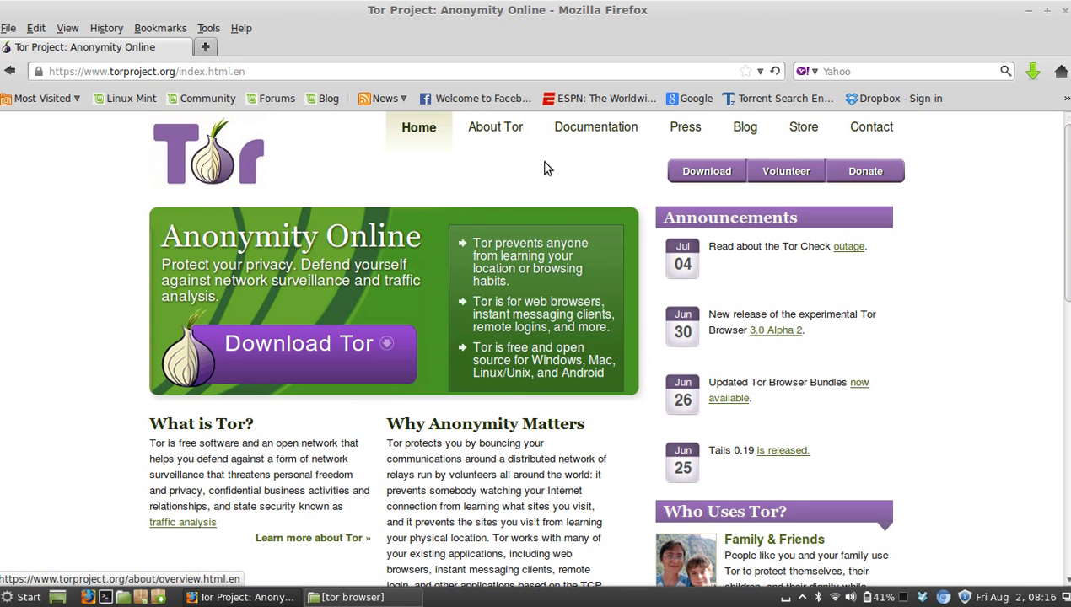
left_click(1030, 16)
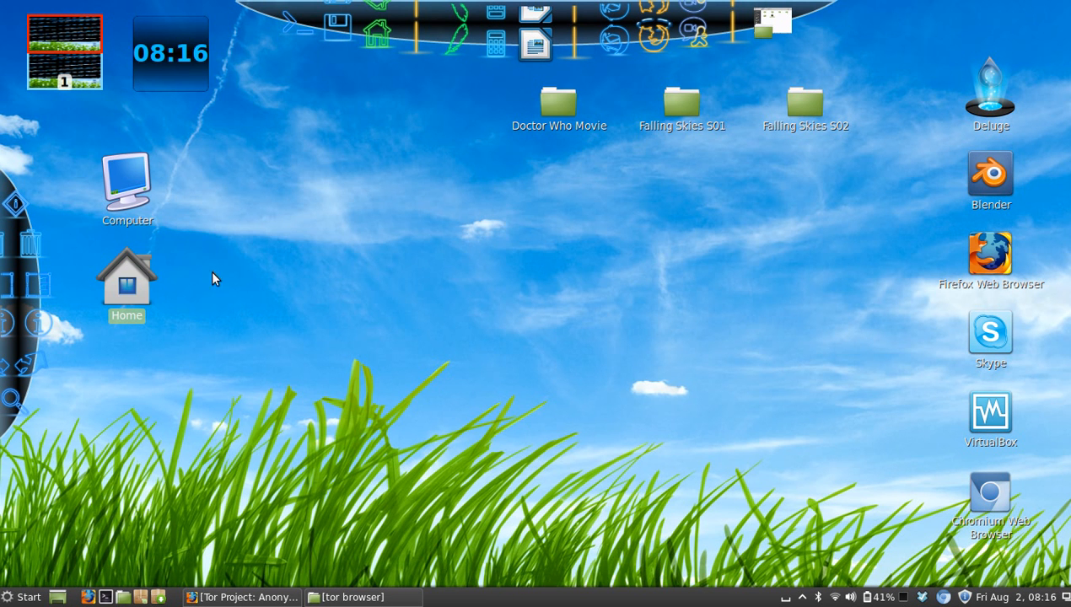
- Navigate Home > Downloads and bring up the actions for the downloaded tar.gz archive
double_click(126, 282)
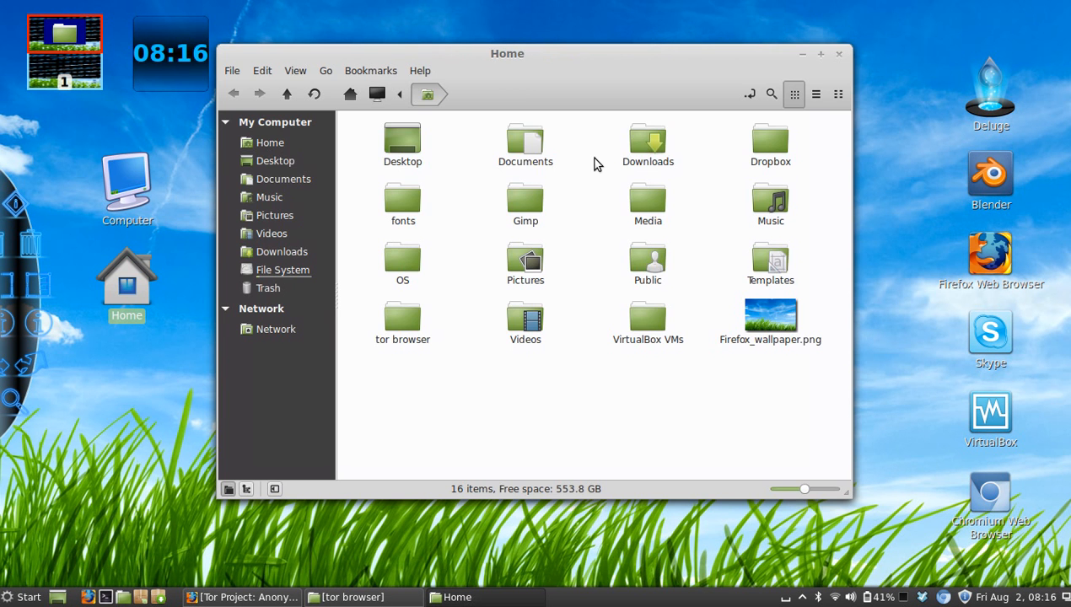
double_click(647, 146)
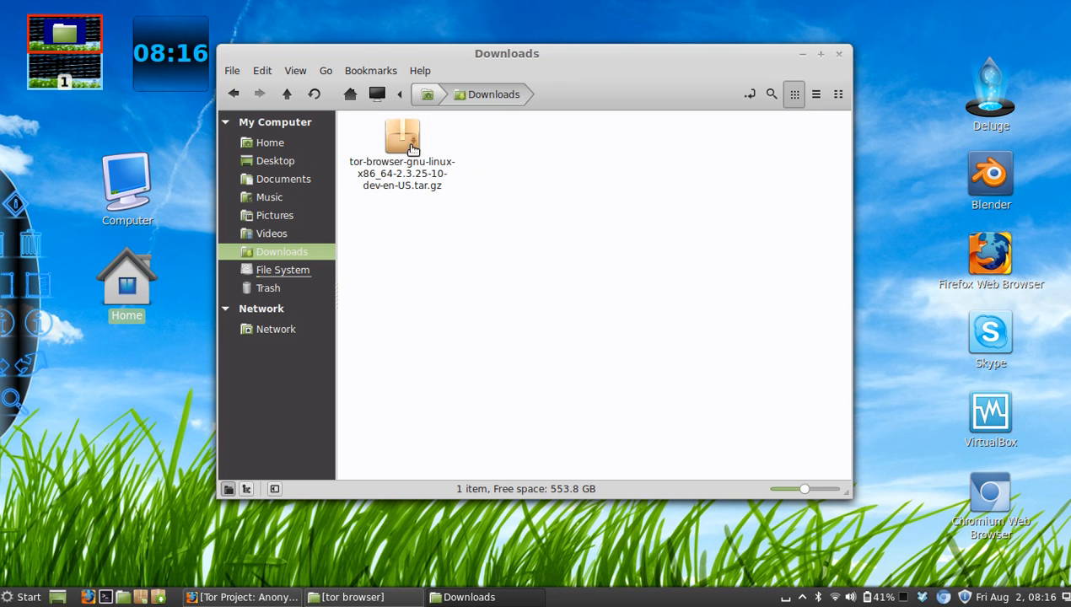
right_click(406, 148)
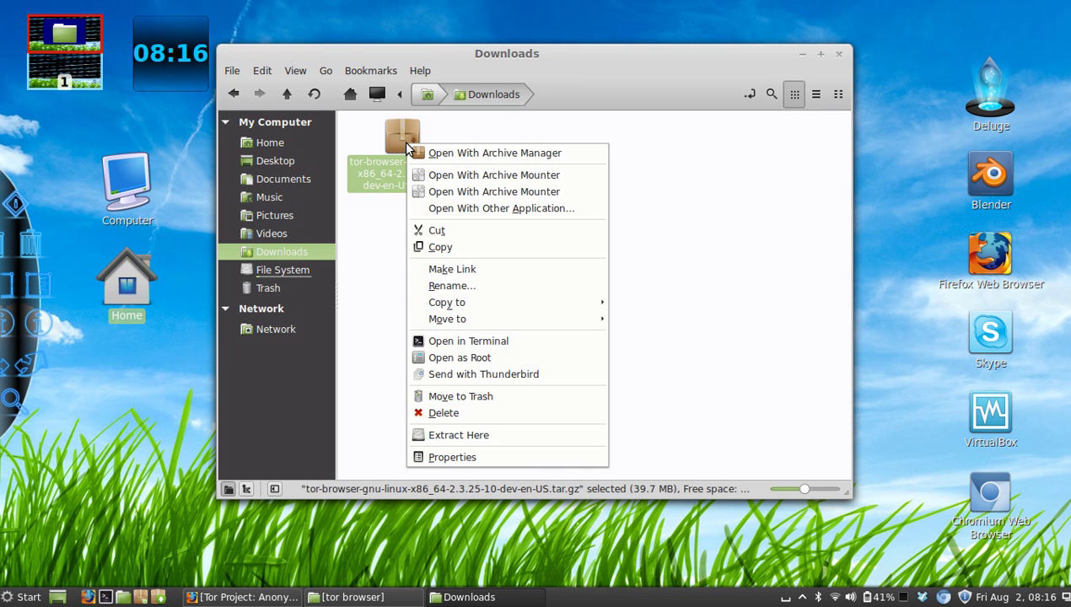
- View the archive in Archive Manager, check the tor-browser_en-US folder, and close the archive
left_click(474, 159)
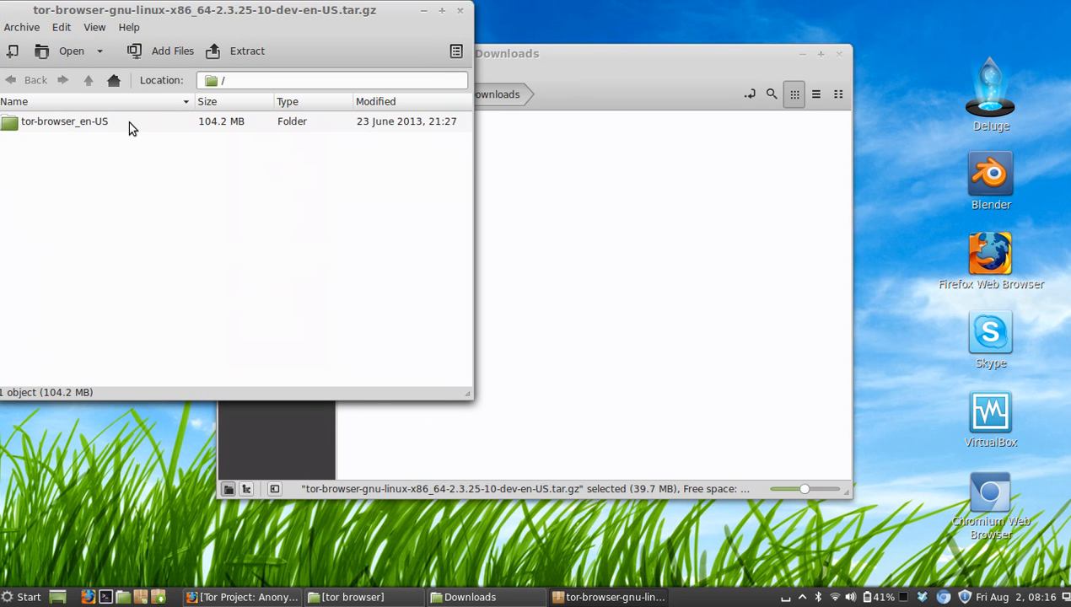
right_click(128, 121)
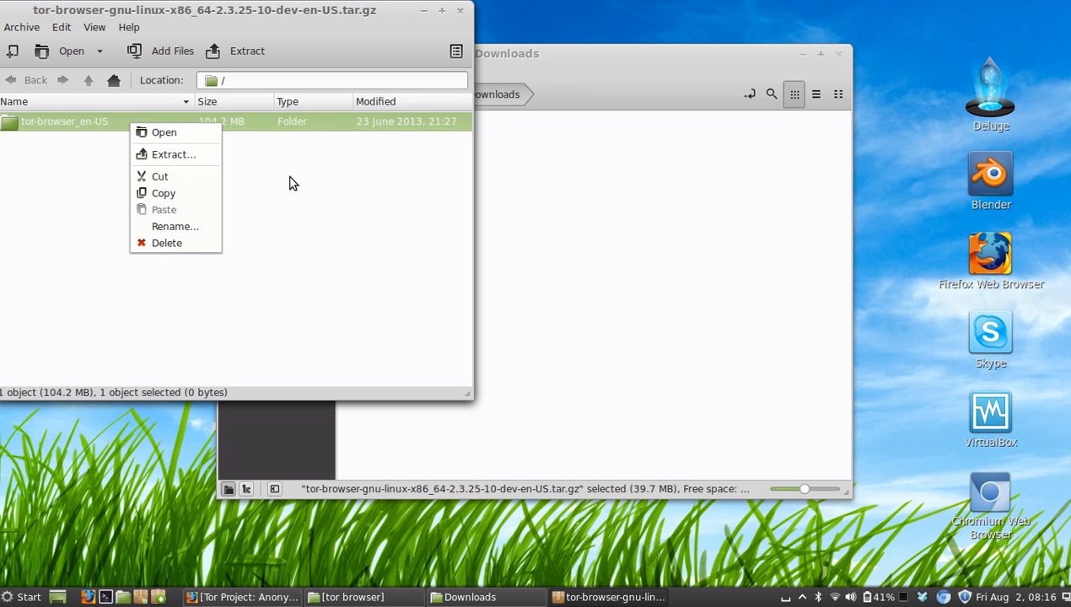
left_click(344, 179)
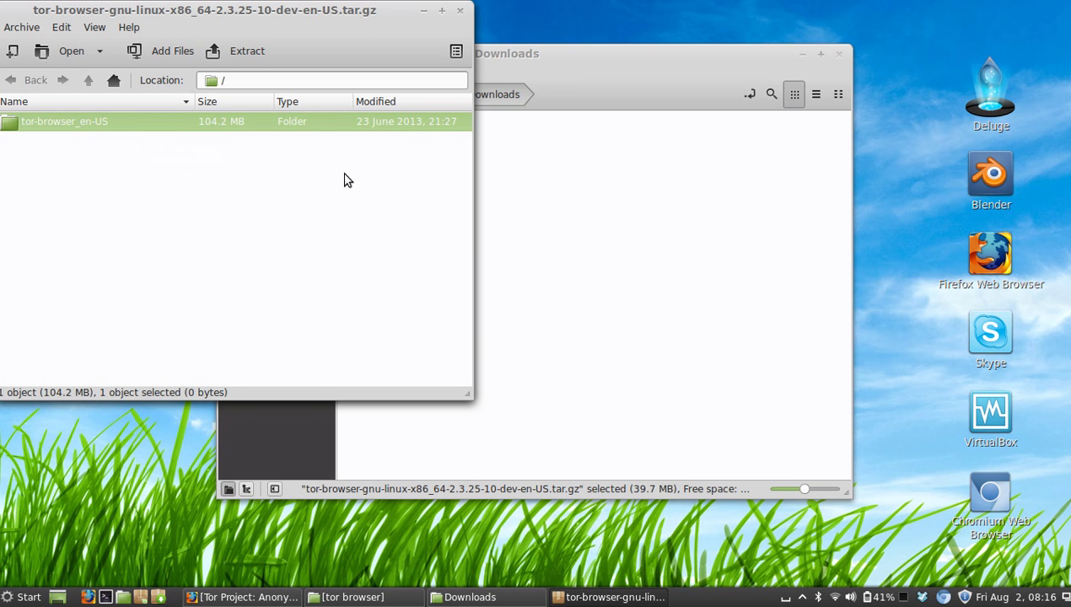
left_click(462, 12)
- Run the start-tor-browser script from the 'tor browser' folder in Home so Vidalia connects to Tor
left_click(290, 141)
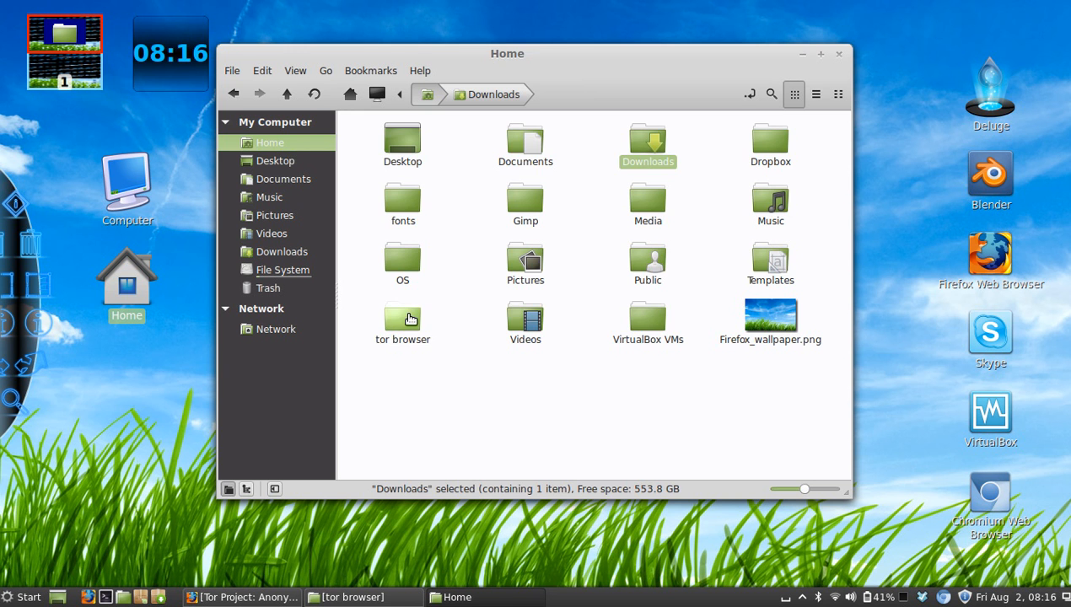
double_click(412, 316)
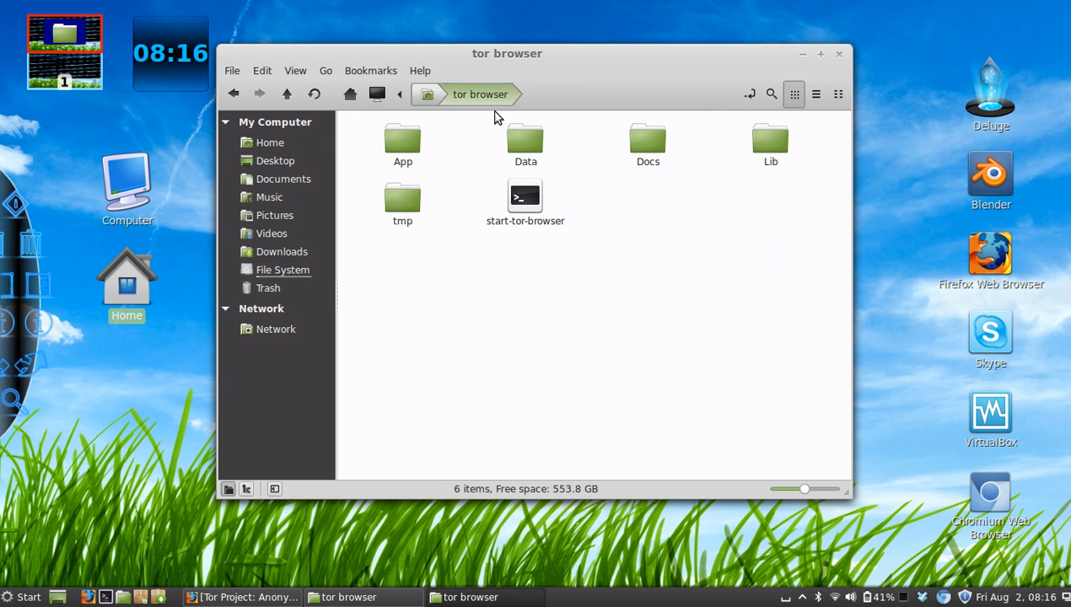
double_click(533, 201)
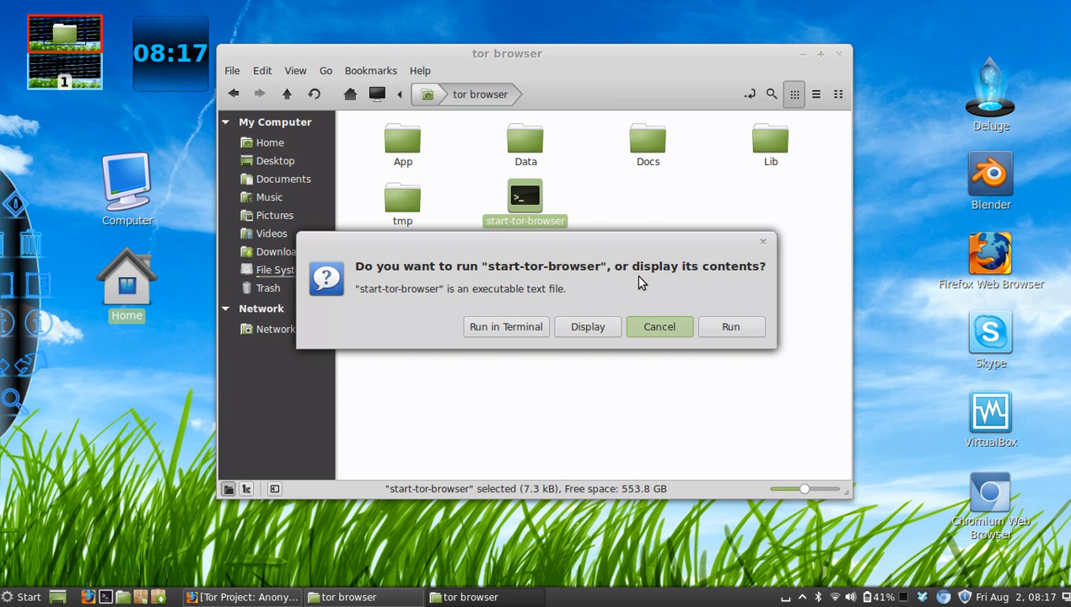
left_click(730, 327)
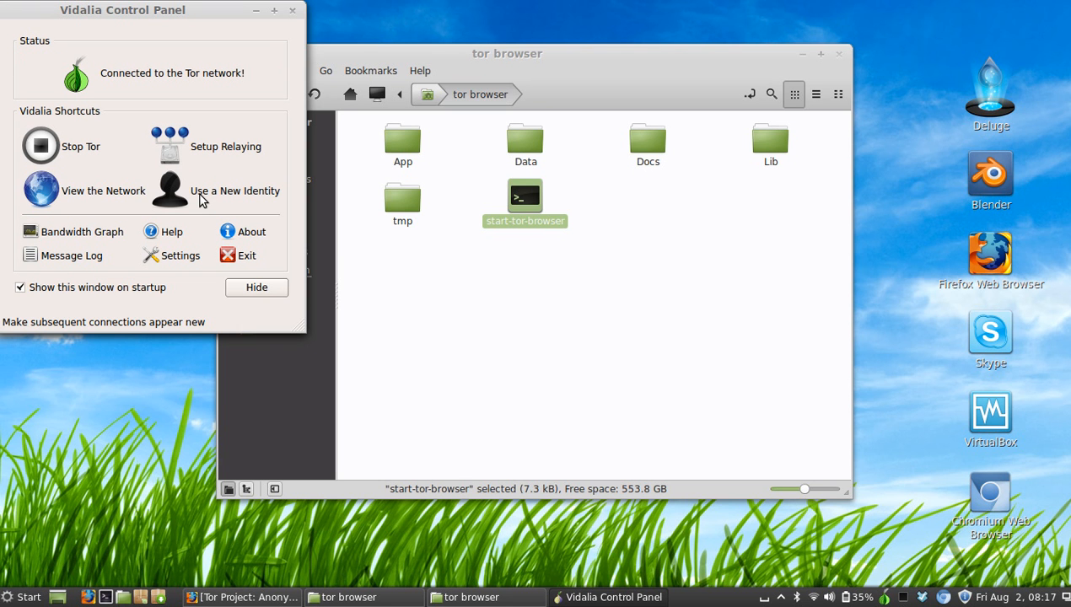
- Close the tor browser folder window in the file manager
left_click(842, 57)
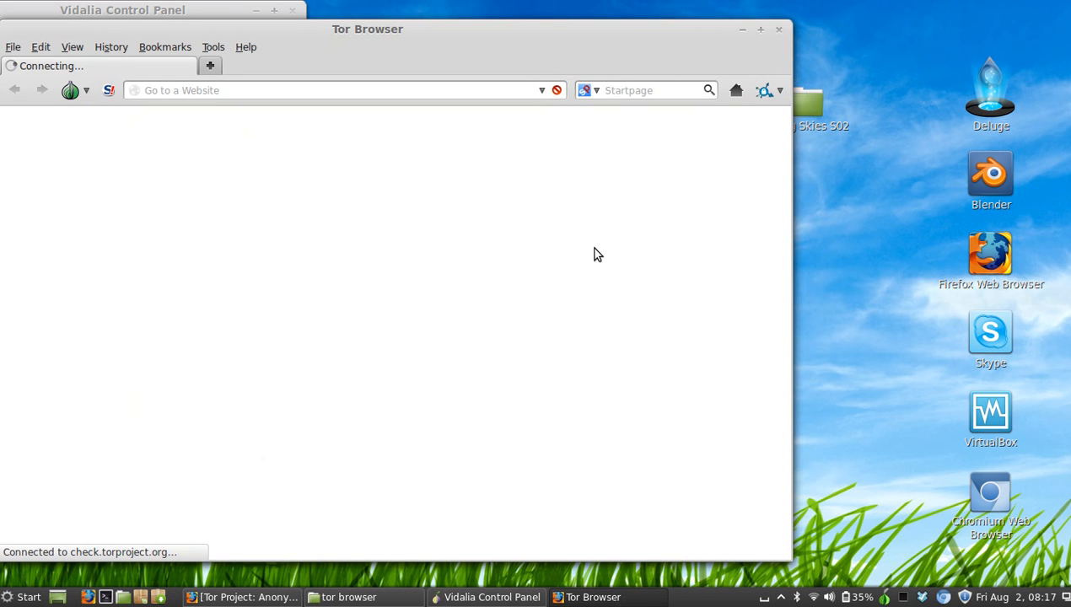
- Maximize Tor Browser and highlight the Tor-routed IP address on the check.torproject.org Congratulations page
left_click(762, 32)
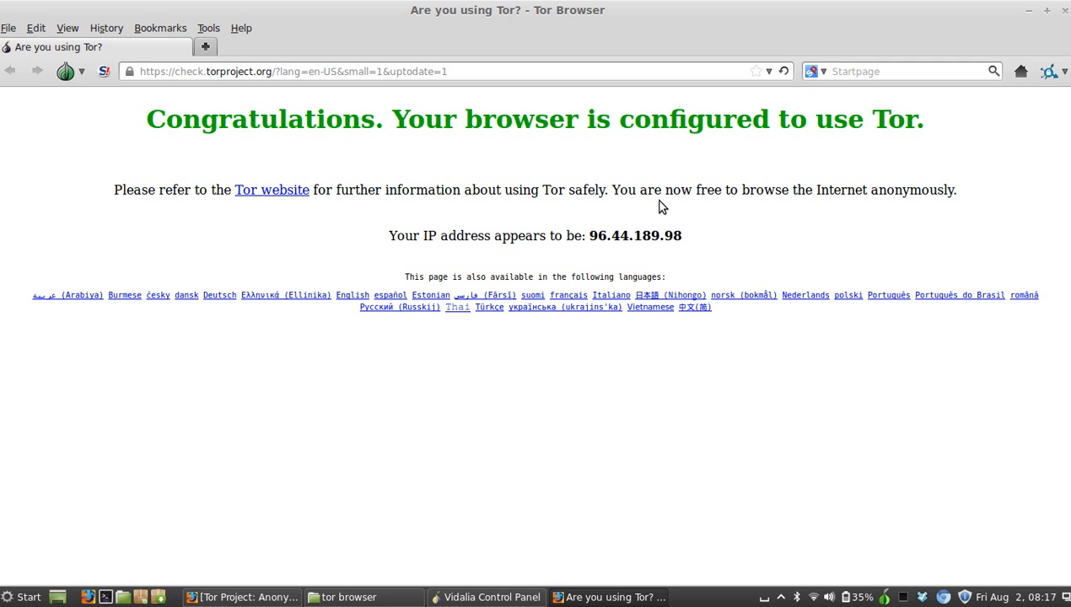
left_click_drag(684, 237, 593, 240)
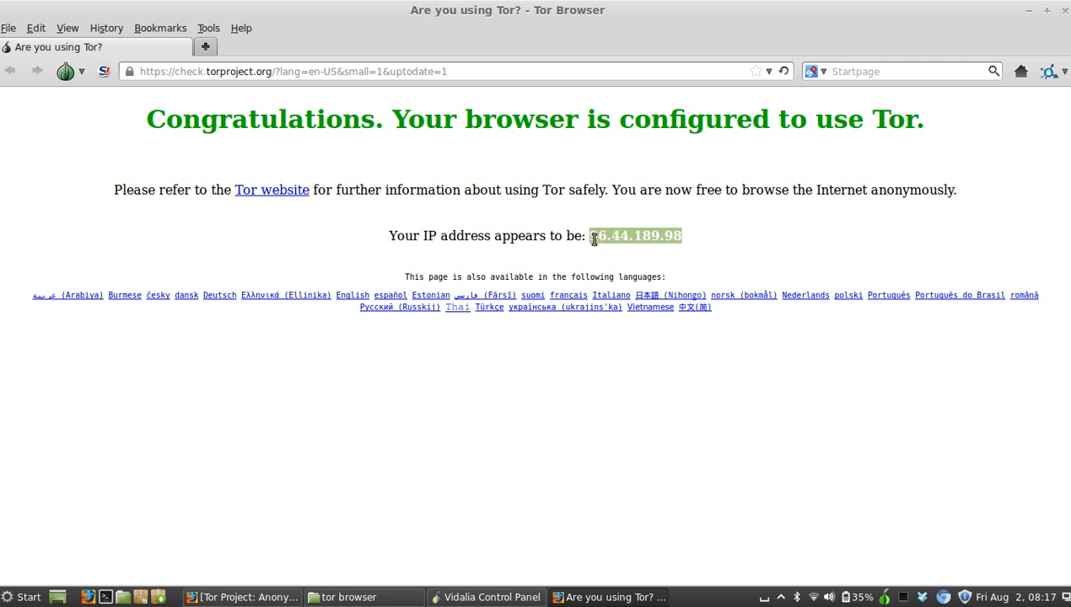
left_click(756, 259)
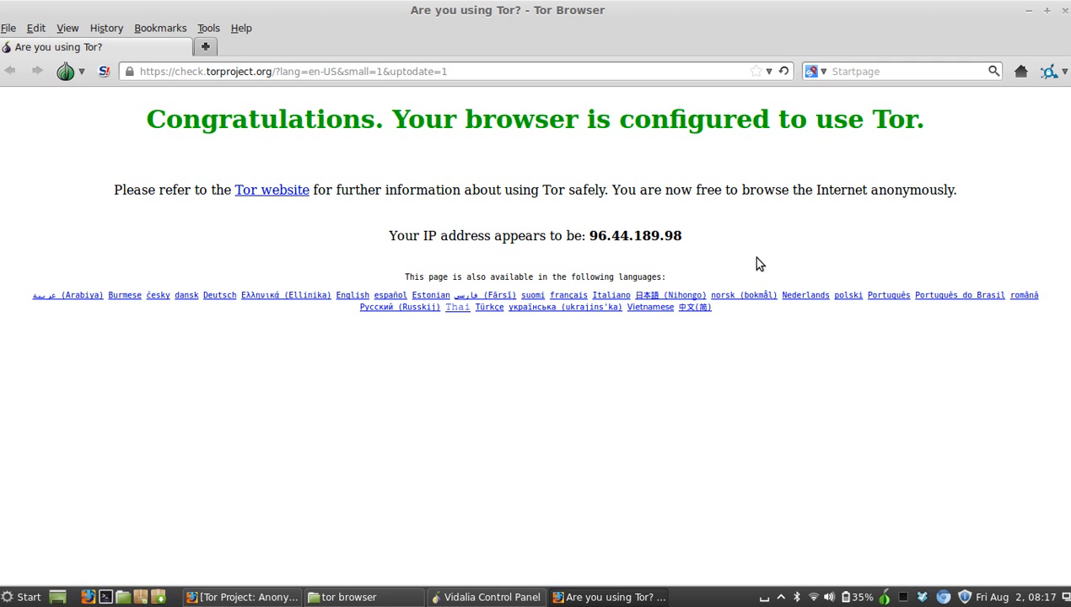
right_click(903, 598)
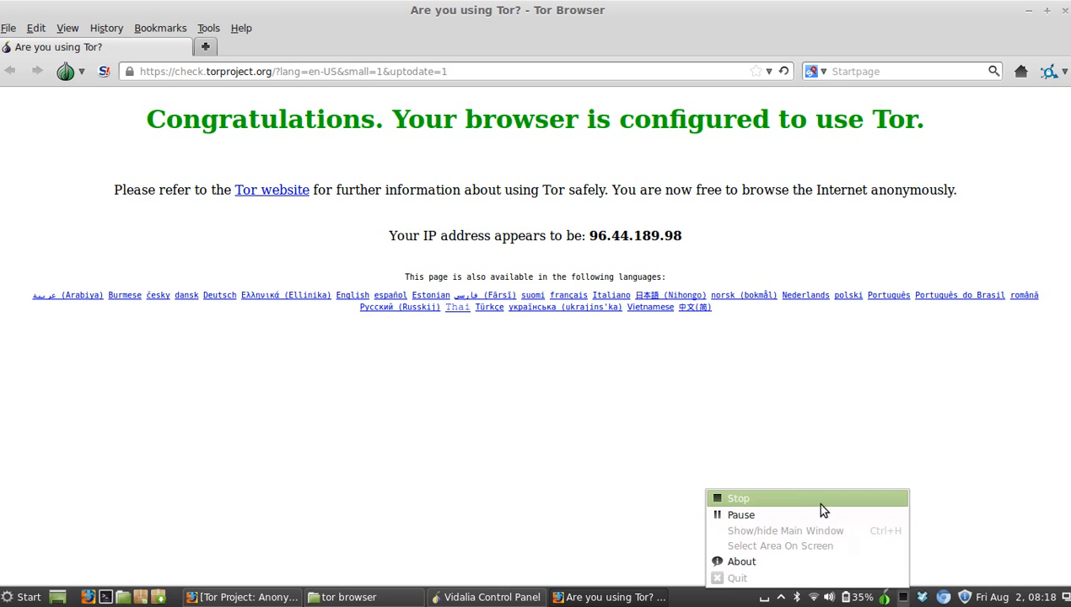